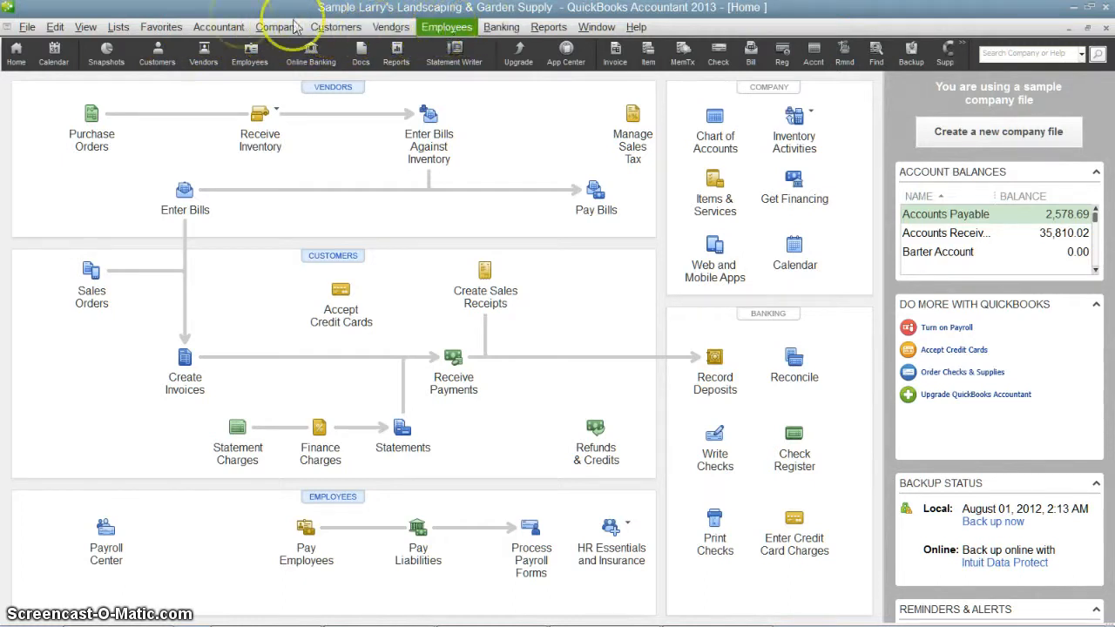
- Move the icon bar to the left side, then back along the top via the View menu
left_click(86, 27)
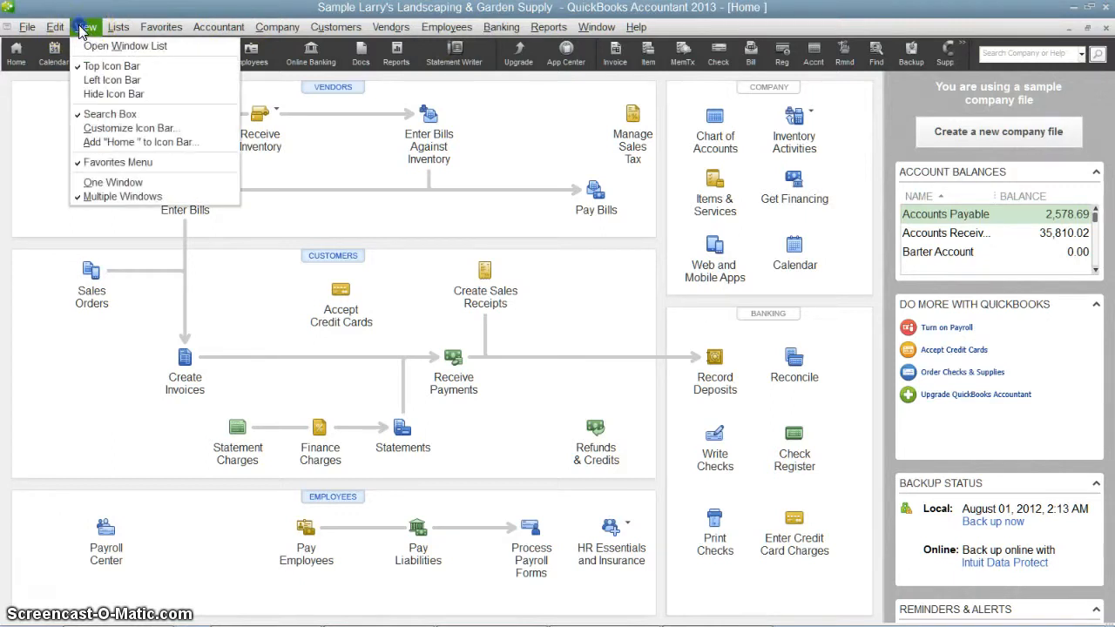
left_click(110, 79)
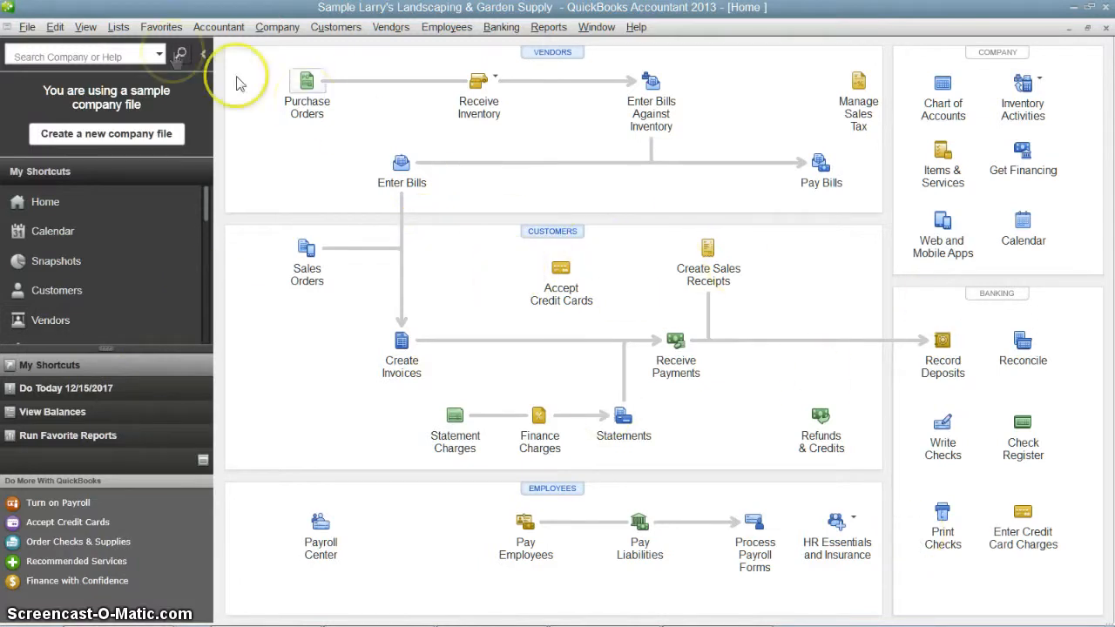
left_click(85, 27)
left_click(122, 68)
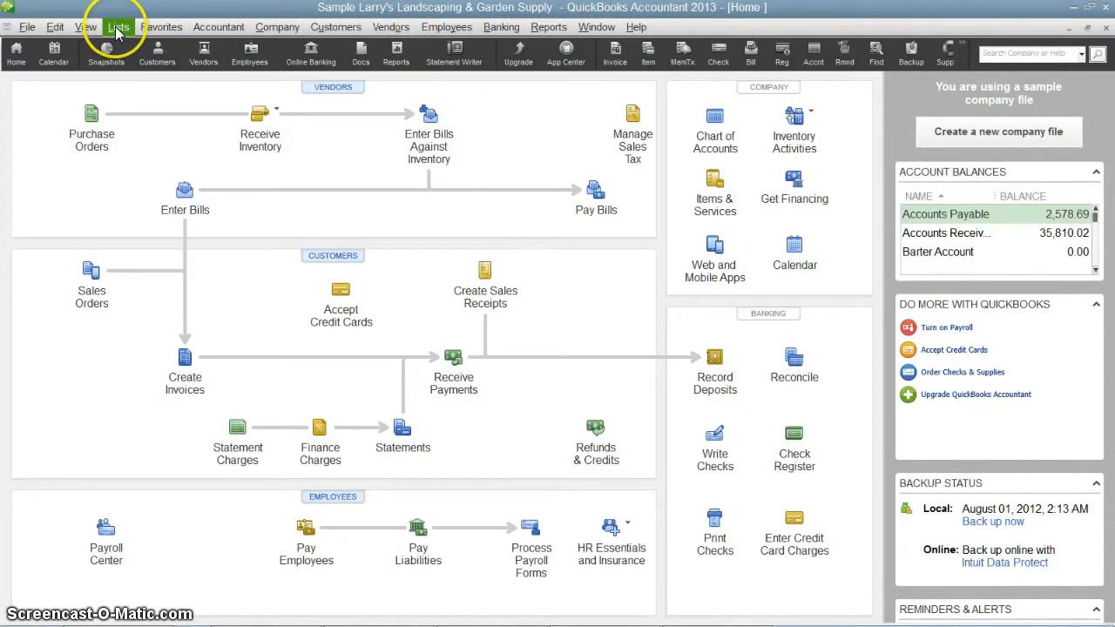
- Hide the icon bar entirely so the Home page shows no shortcut strip
left_click(88, 27)
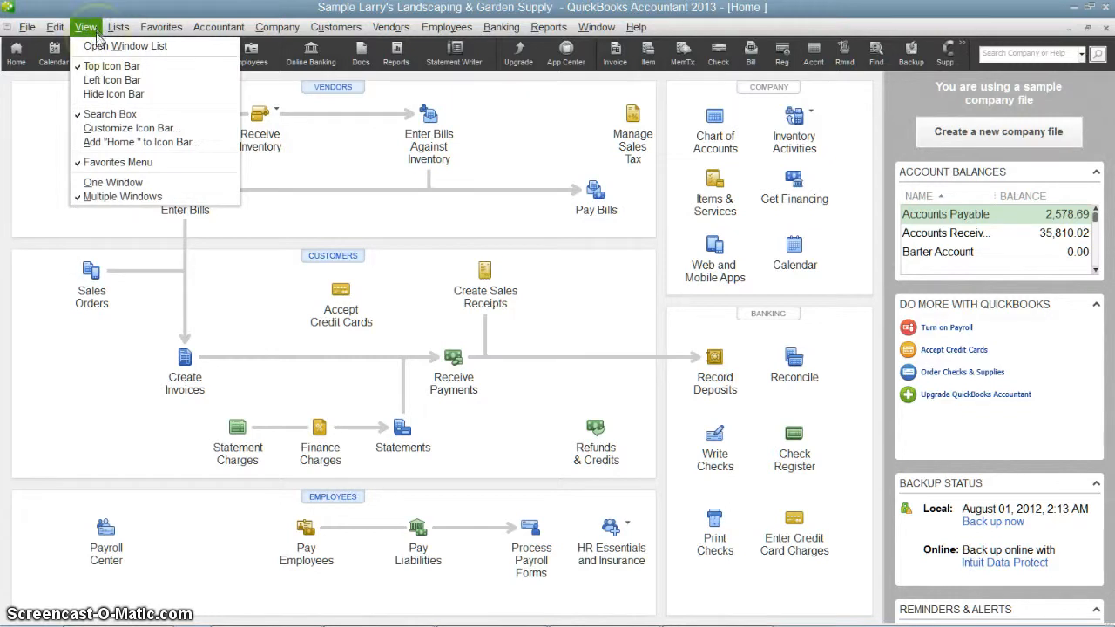
left_click(104, 94)
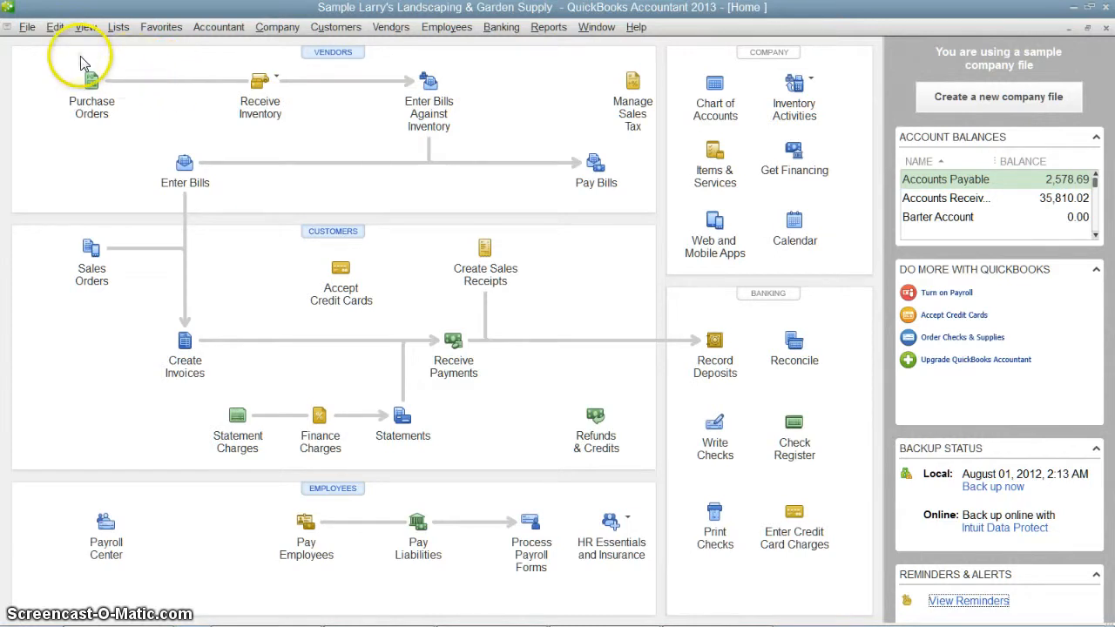
- Show the Open Window List pane via the View menu and drag its splitter to widen it
left_click(85, 27)
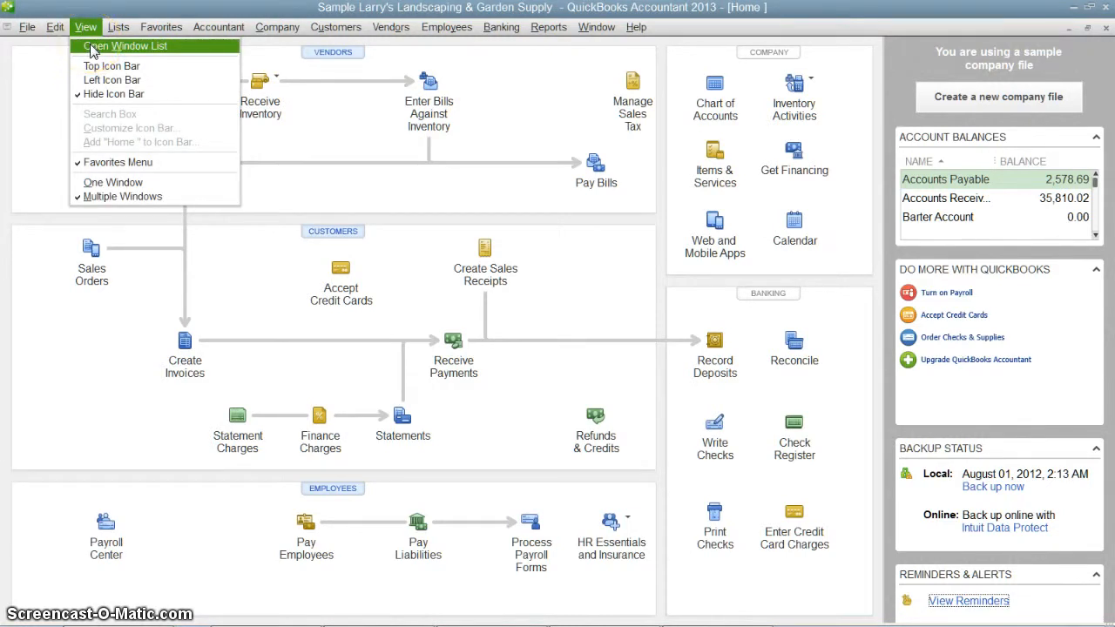
left_click(92, 49)
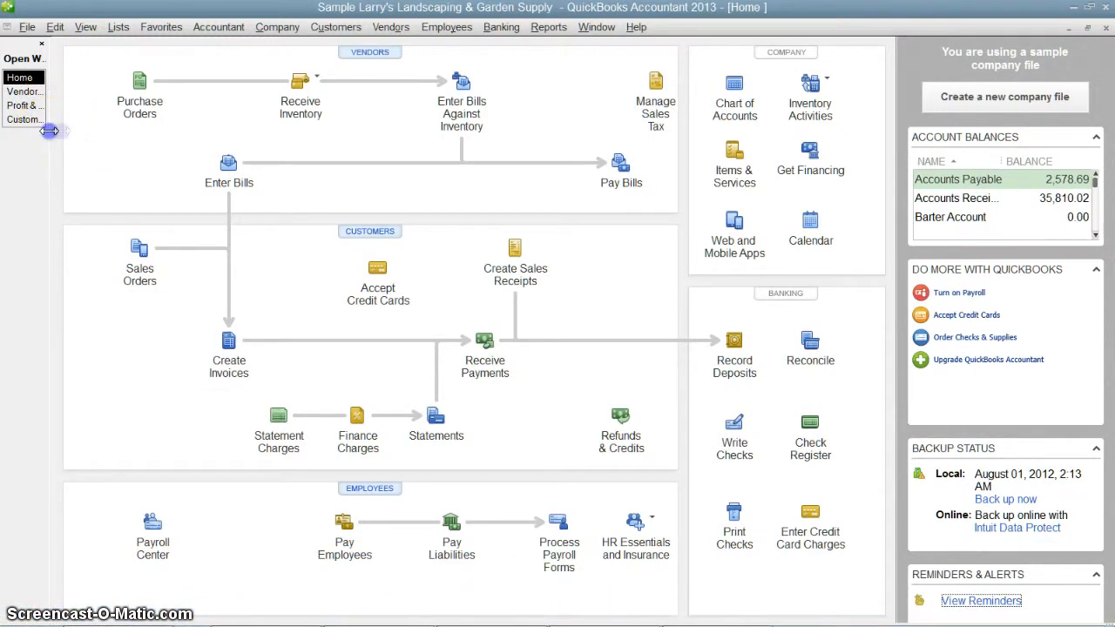
mouse_move(49, 131)
left_mouse_down()
mouse_move(87, 135)
mouse_move(54, 135)
left_mouse_up()
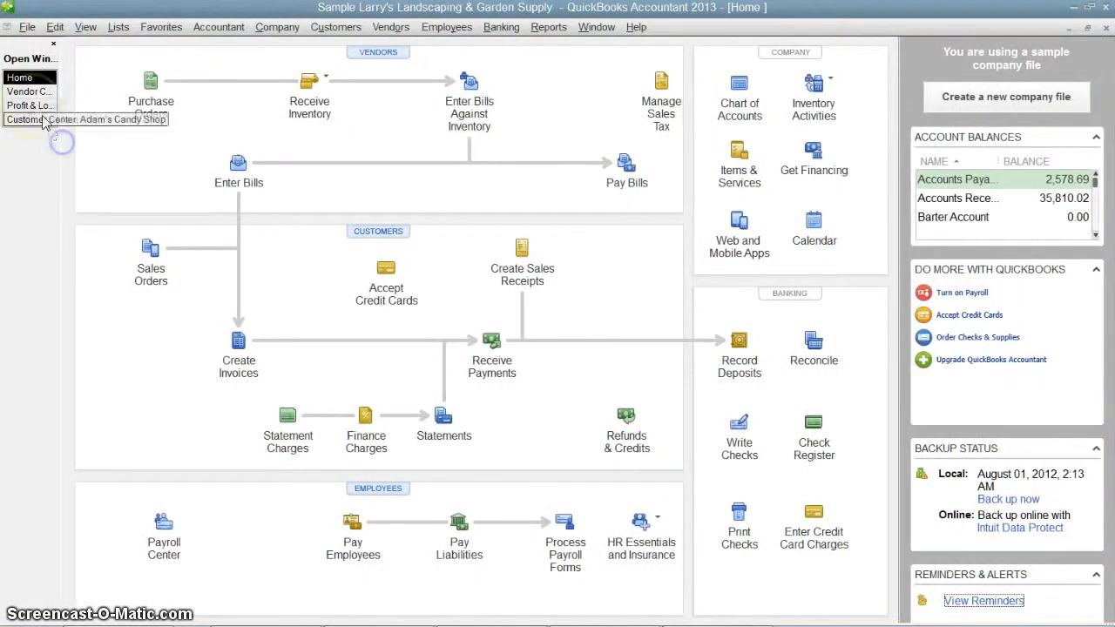
- Switch between the Vendor Center for Bank of Anycity and the Profit & Loss report using the Open Window List
left_click(28, 91)
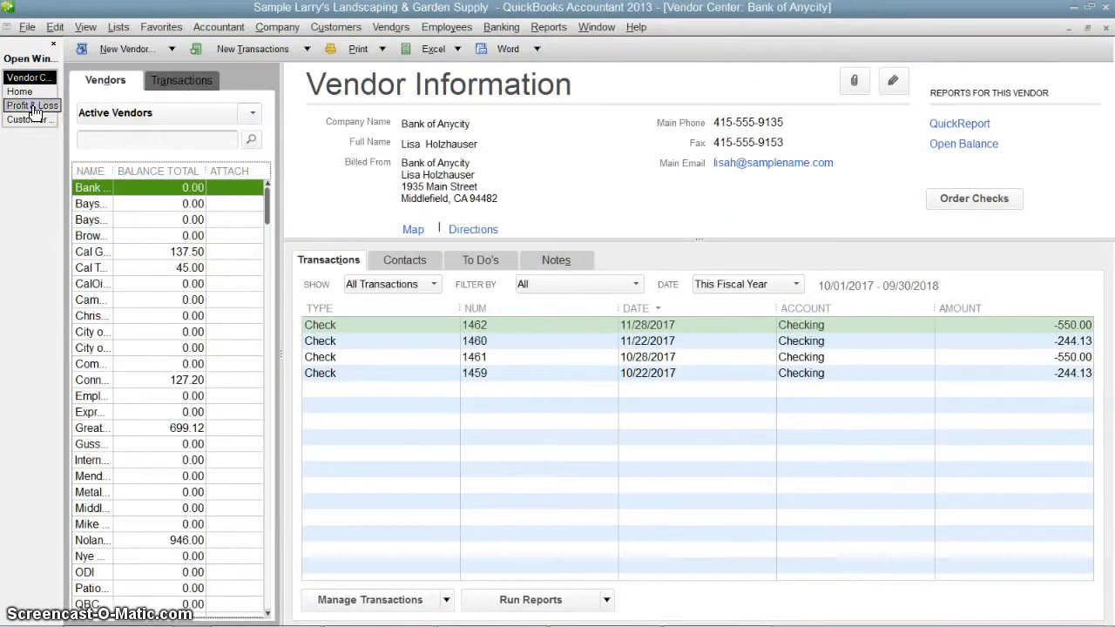
left_click(33, 106)
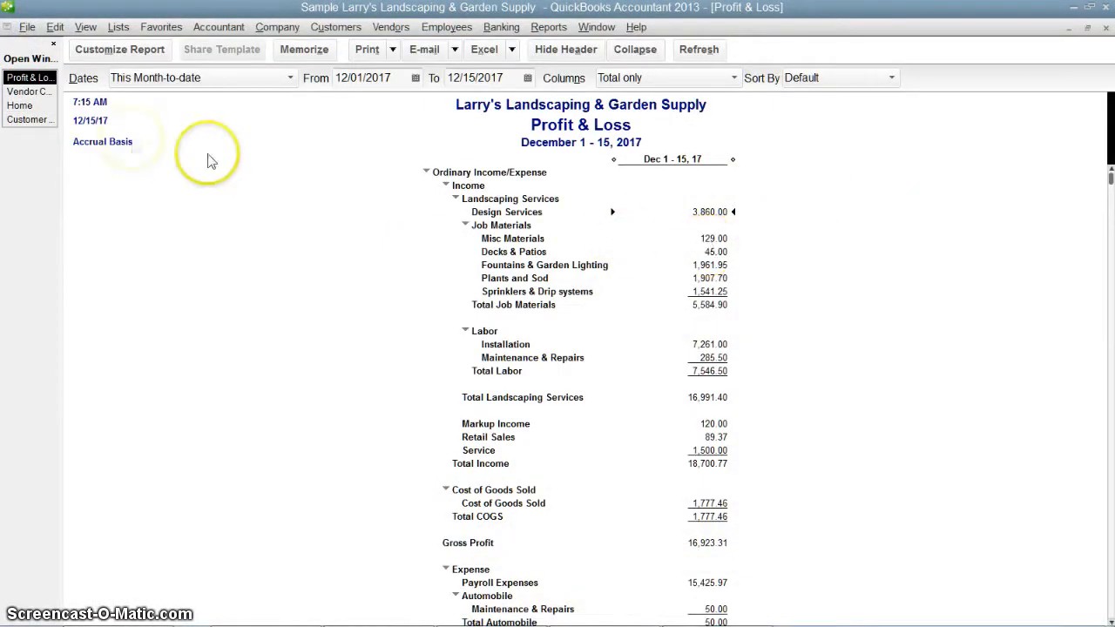
left_click(28, 92)
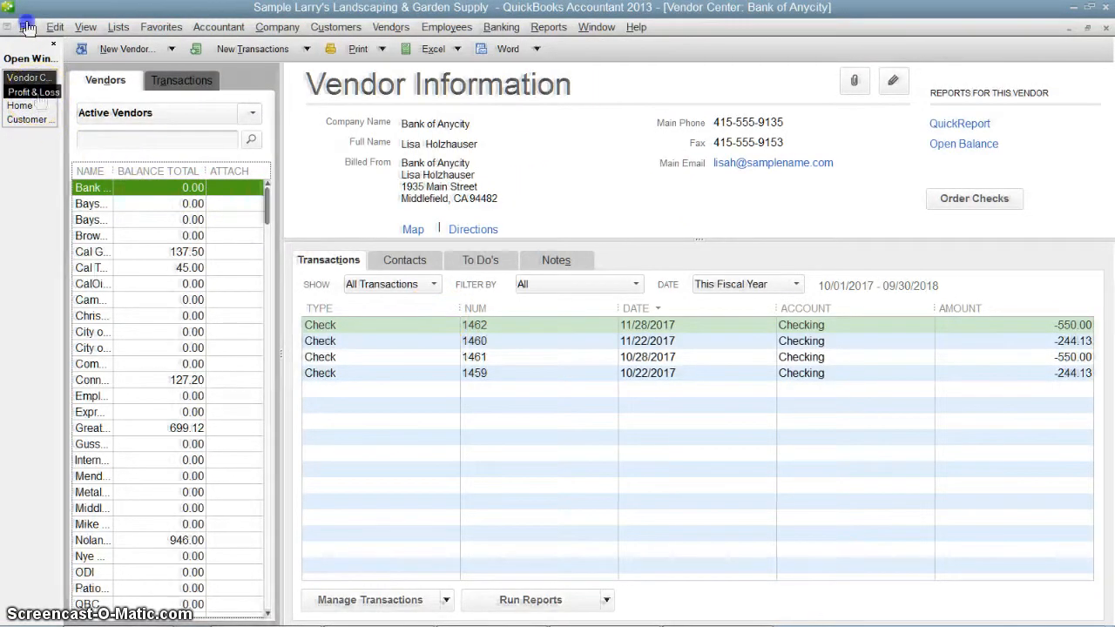
left_click(33, 91)
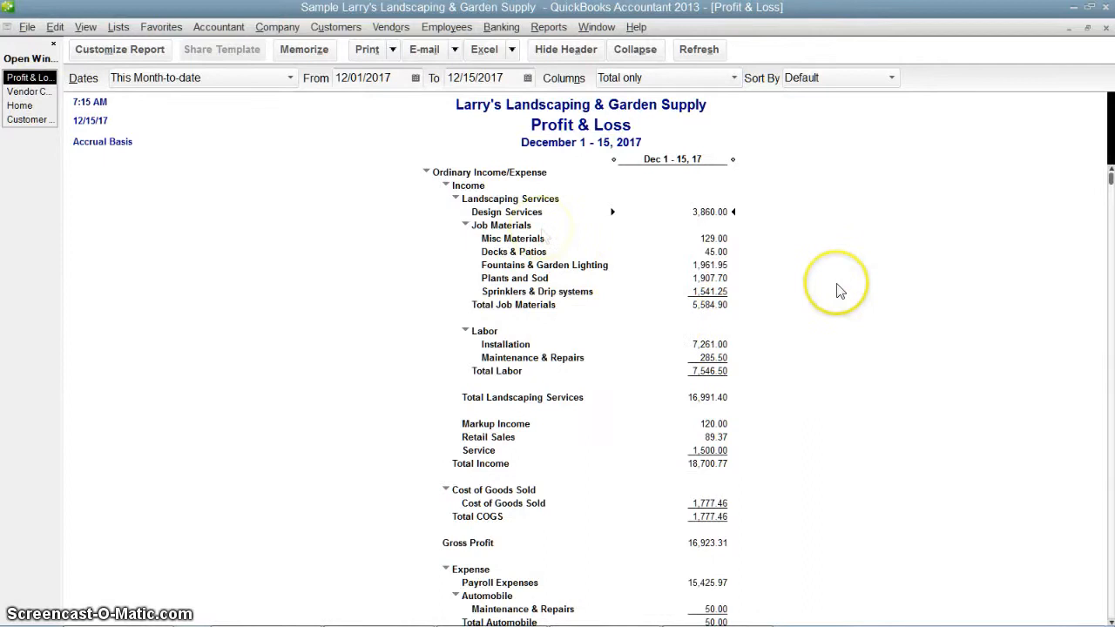